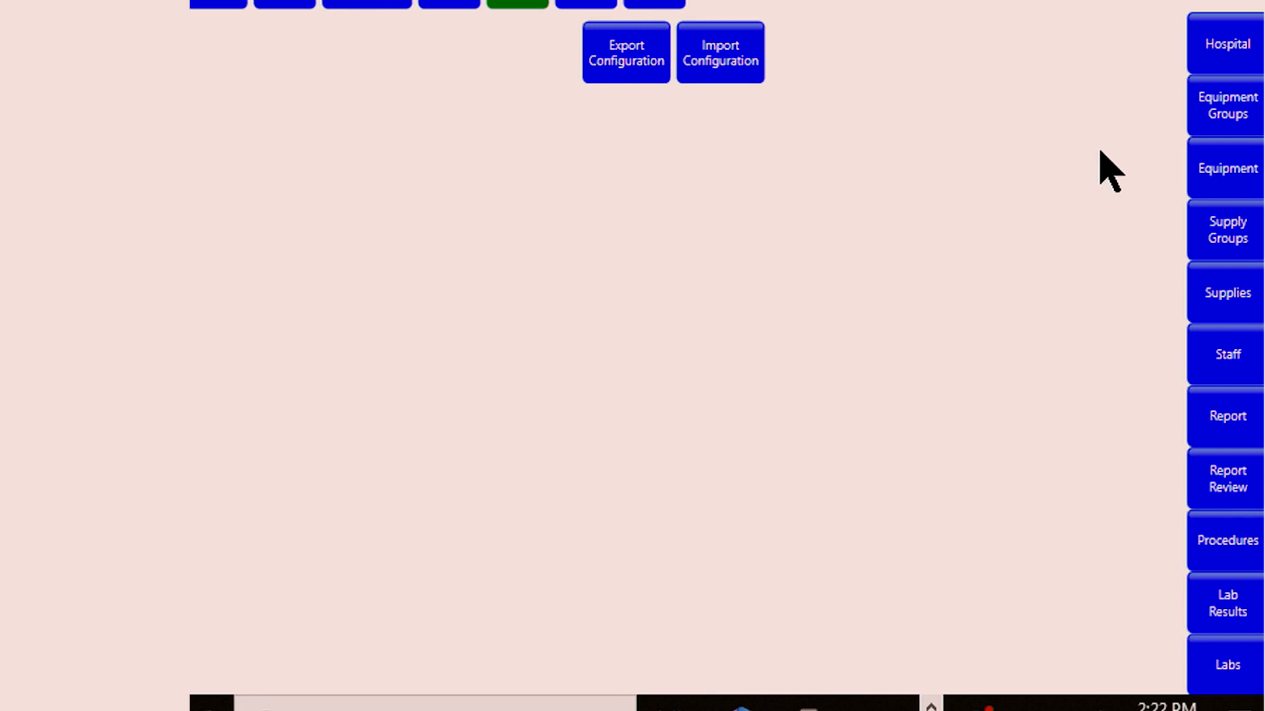
Step: Review the equipment and supplies configuration lists
left_click(1197, 183)
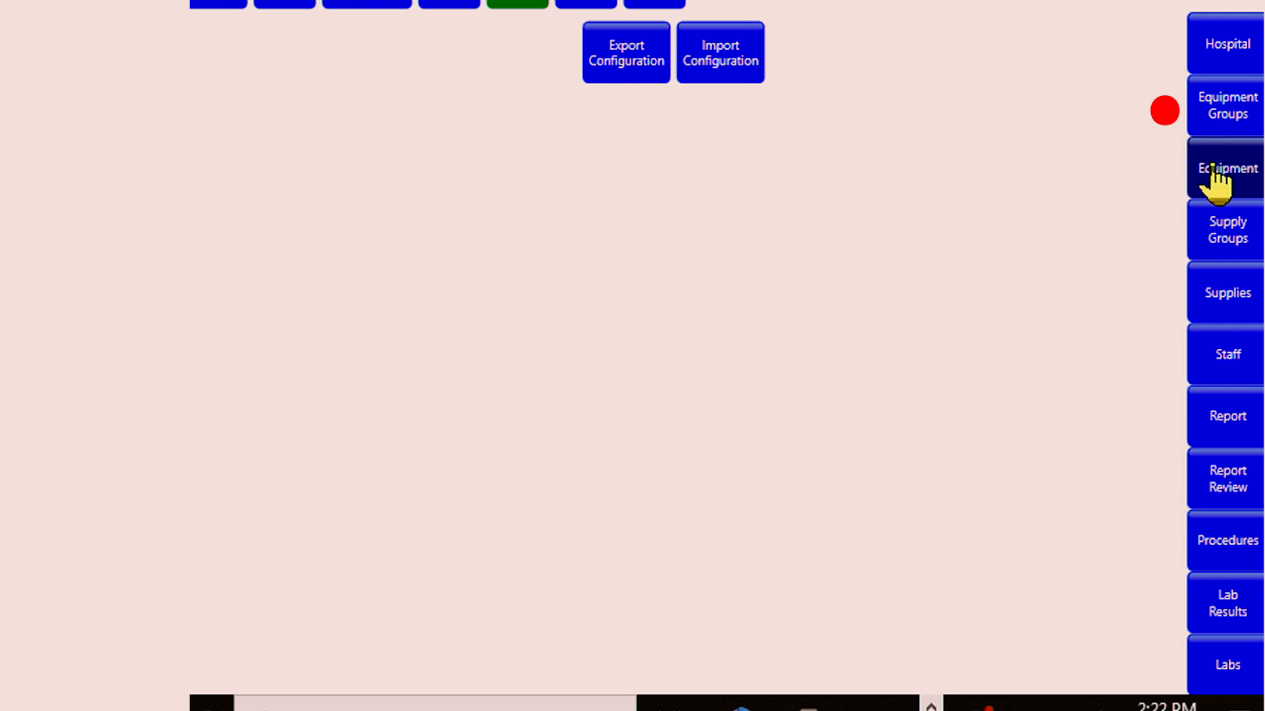
left_click(1216, 181)
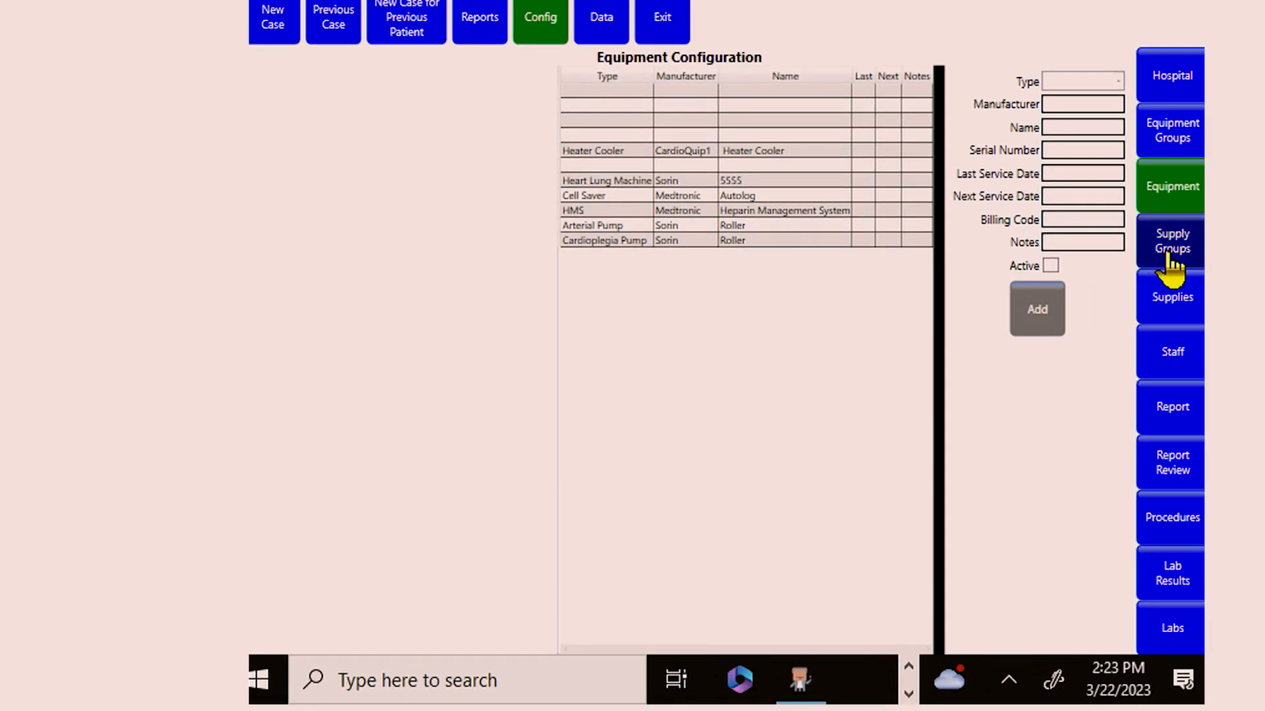
left_click(1173, 314)
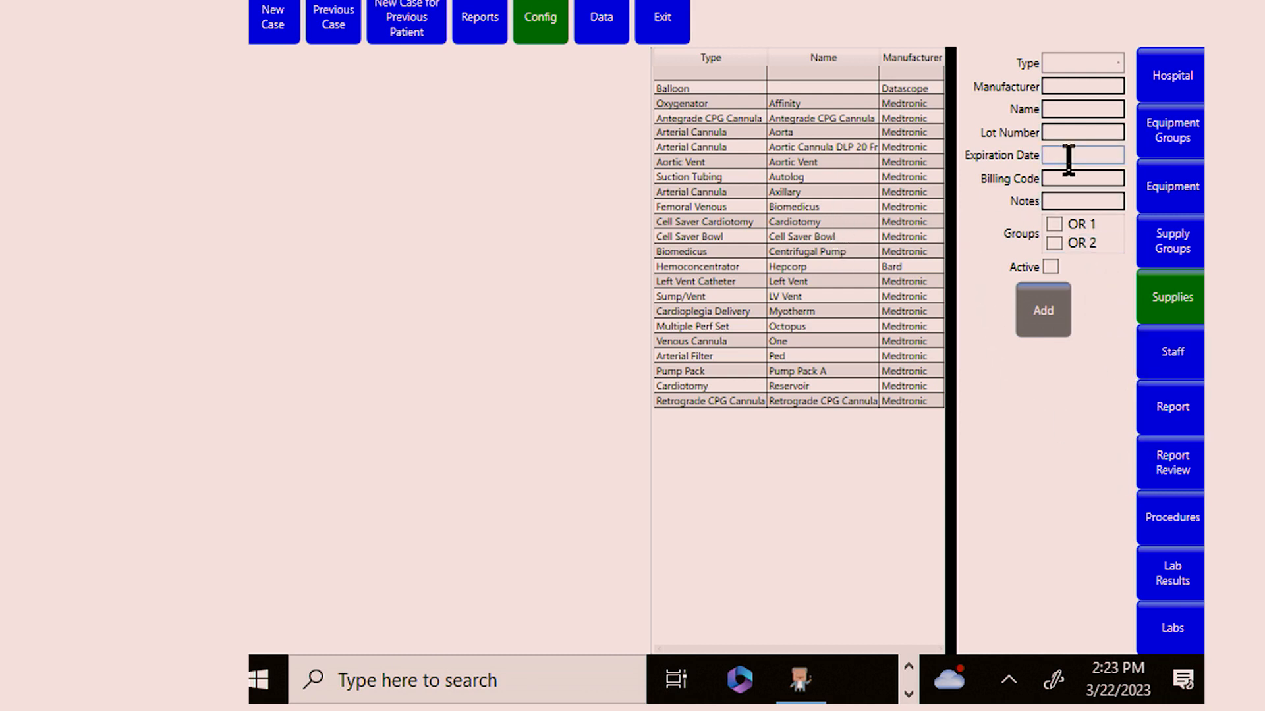
left_click(863, 131)
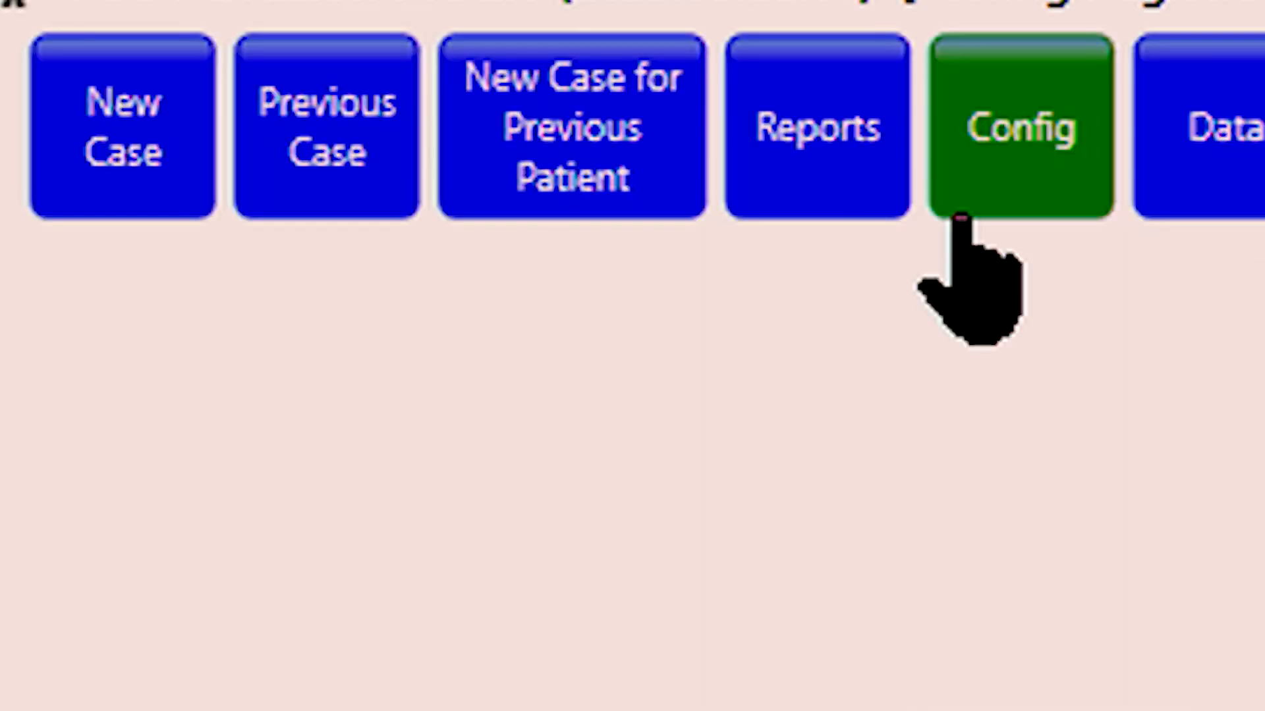
Step: Start a new case and log the general event "Patient in room"
left_click(73, 168)
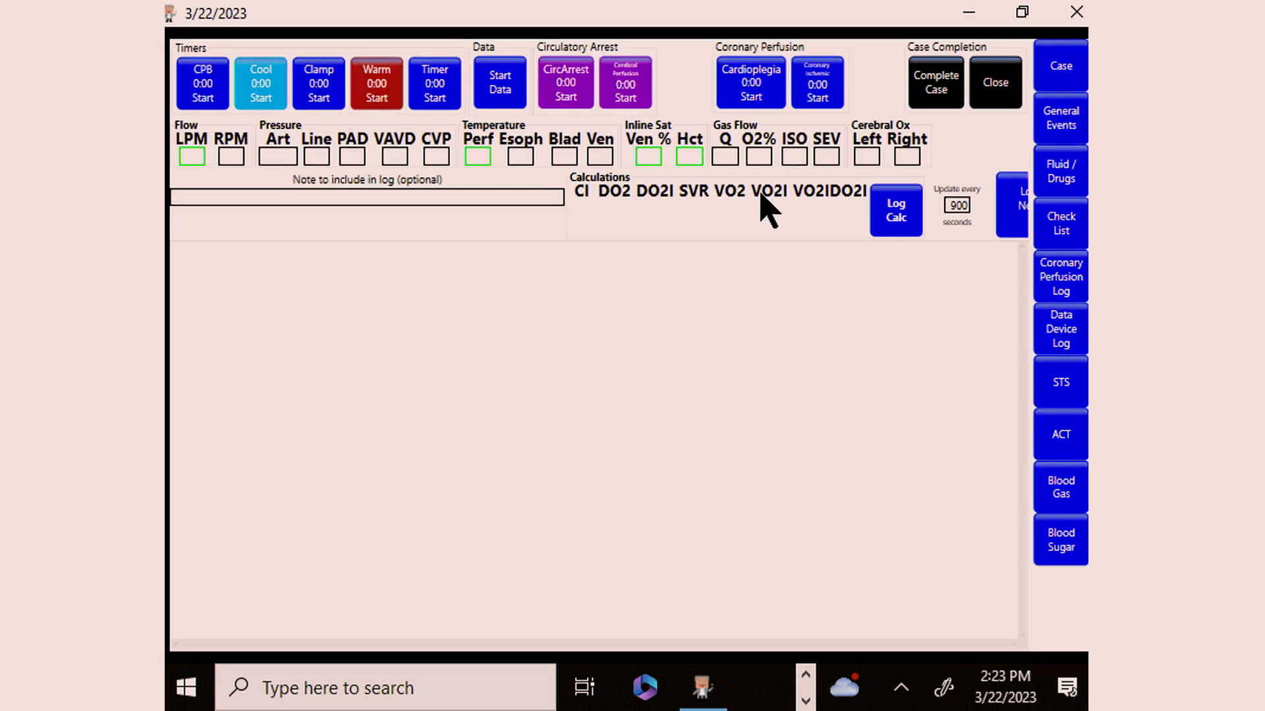
left_click(1062, 120)
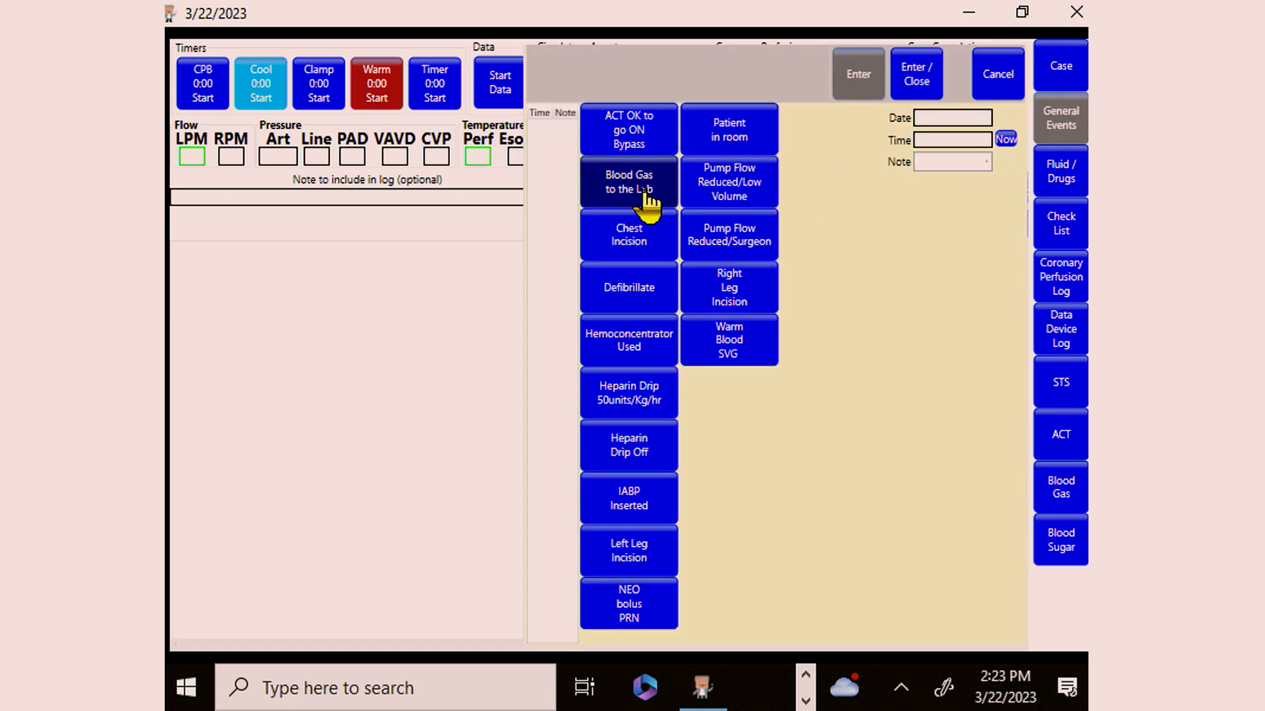
left_click(730, 131)
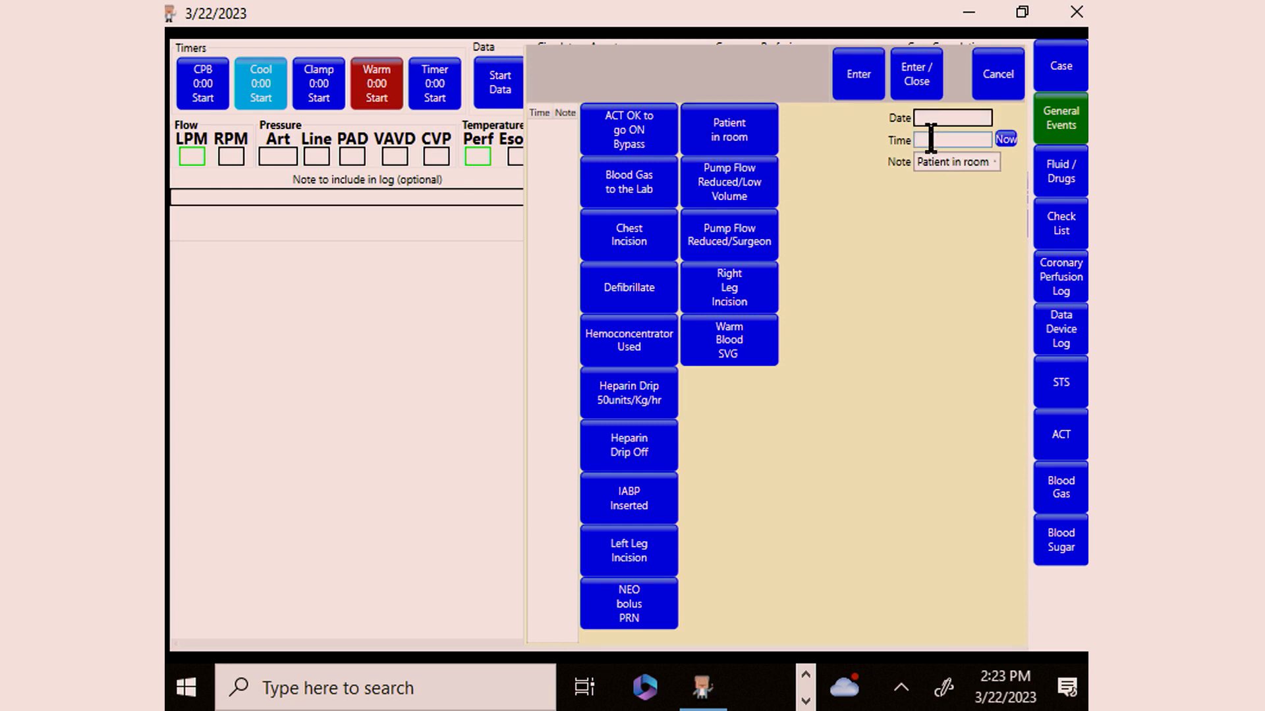
left_click(916, 80)
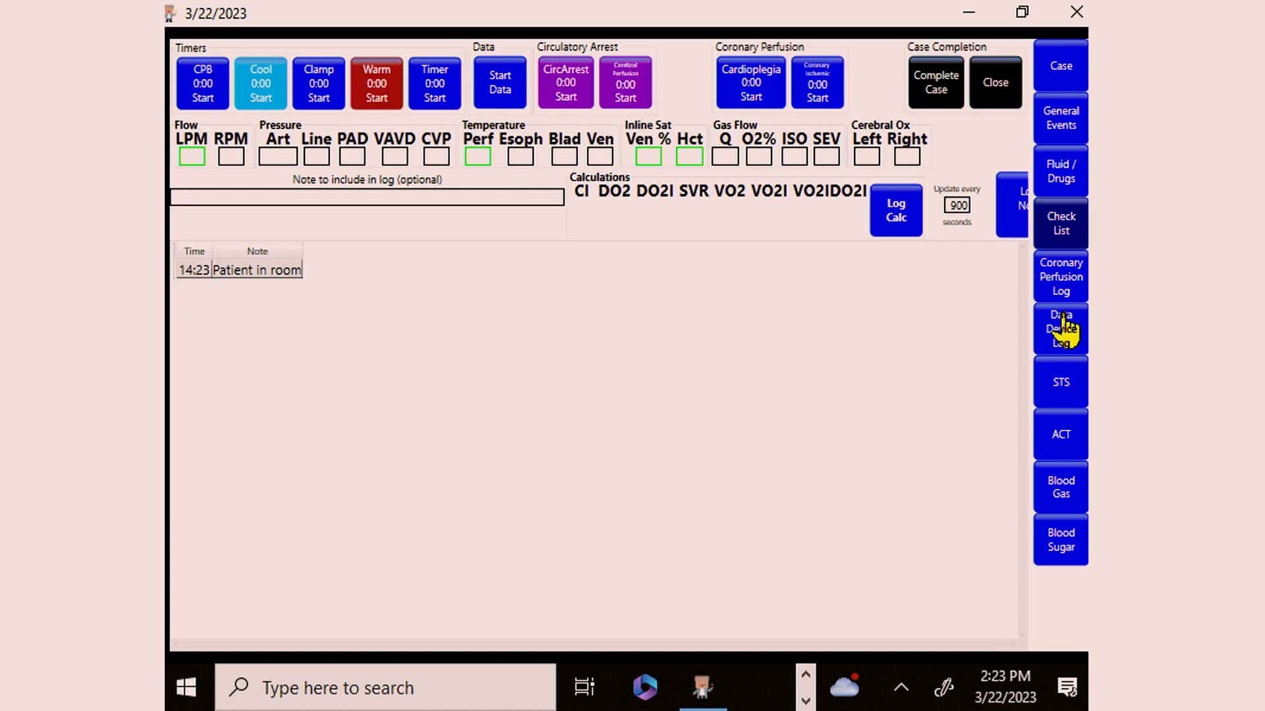
Step: Record an arterial ACT lab result of 120 seconds for the patient
left_click(1057, 438)
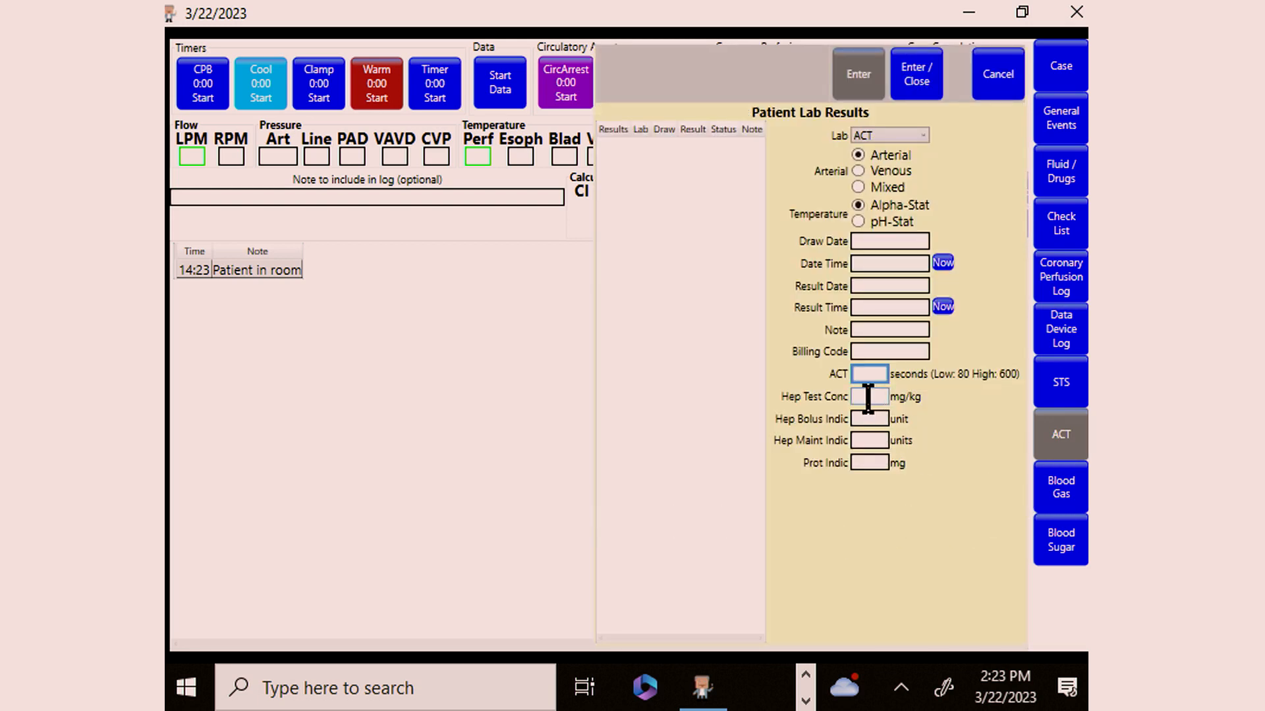
left_click(871, 374)
type("12")
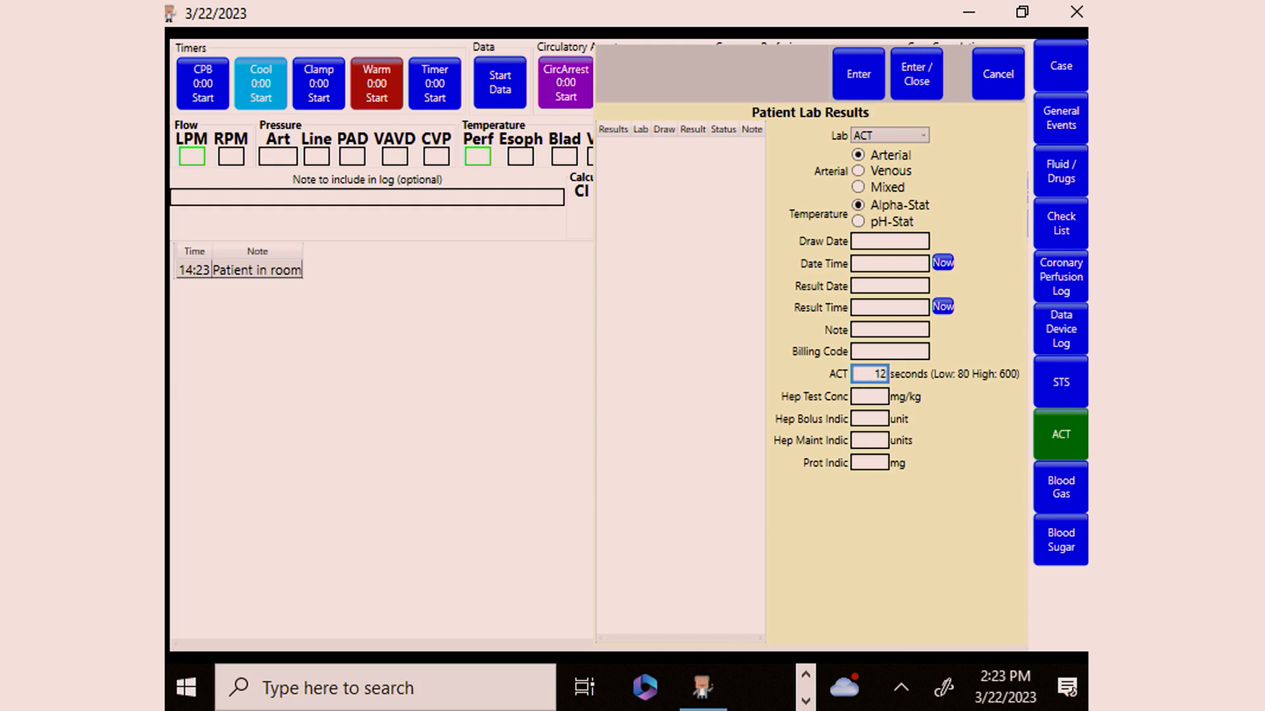
type("0")
left_click(913, 78)
Step: Record an arterial blood gas result with a pH of 7.4
left_click(1071, 495)
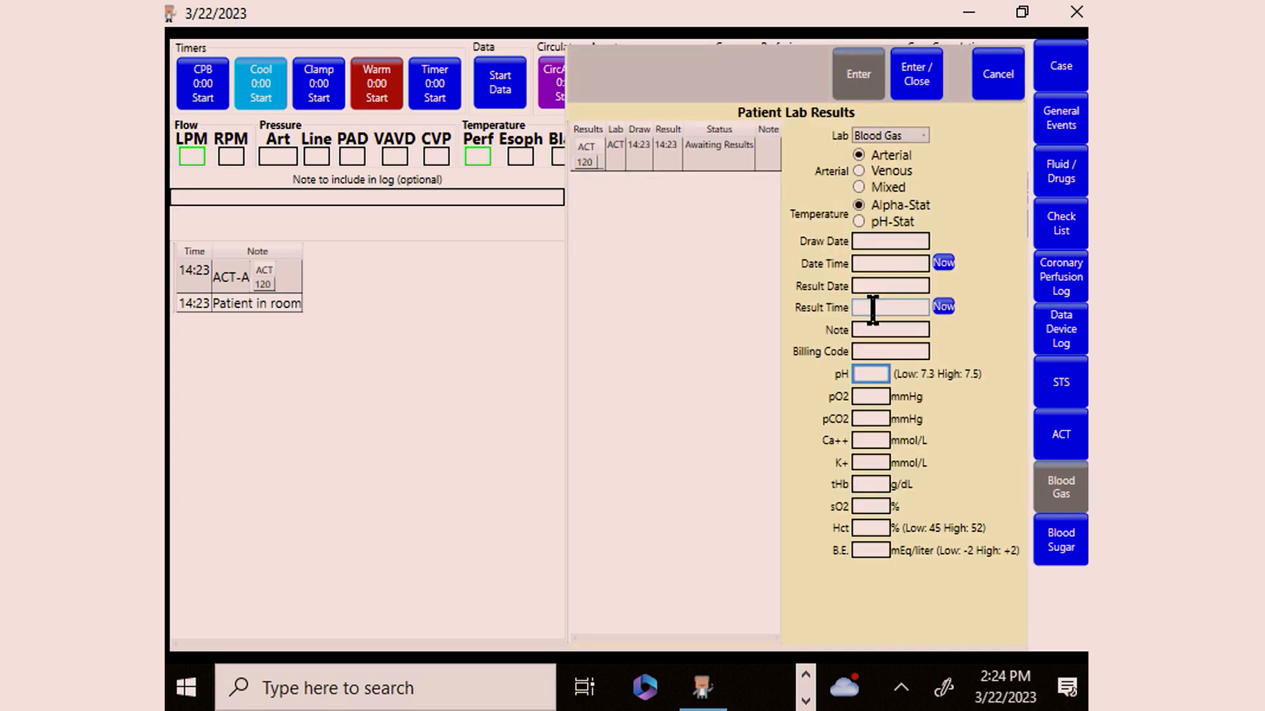
type("7")
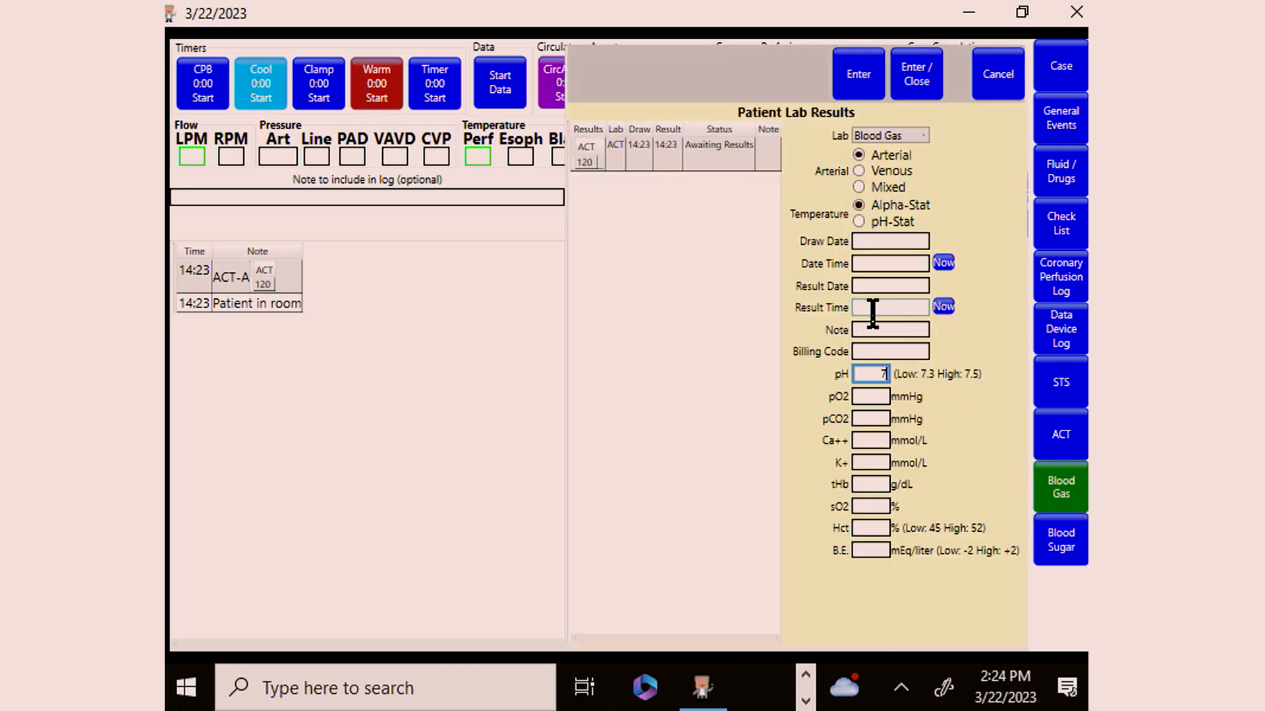
type(".4")
left_click(916, 75)
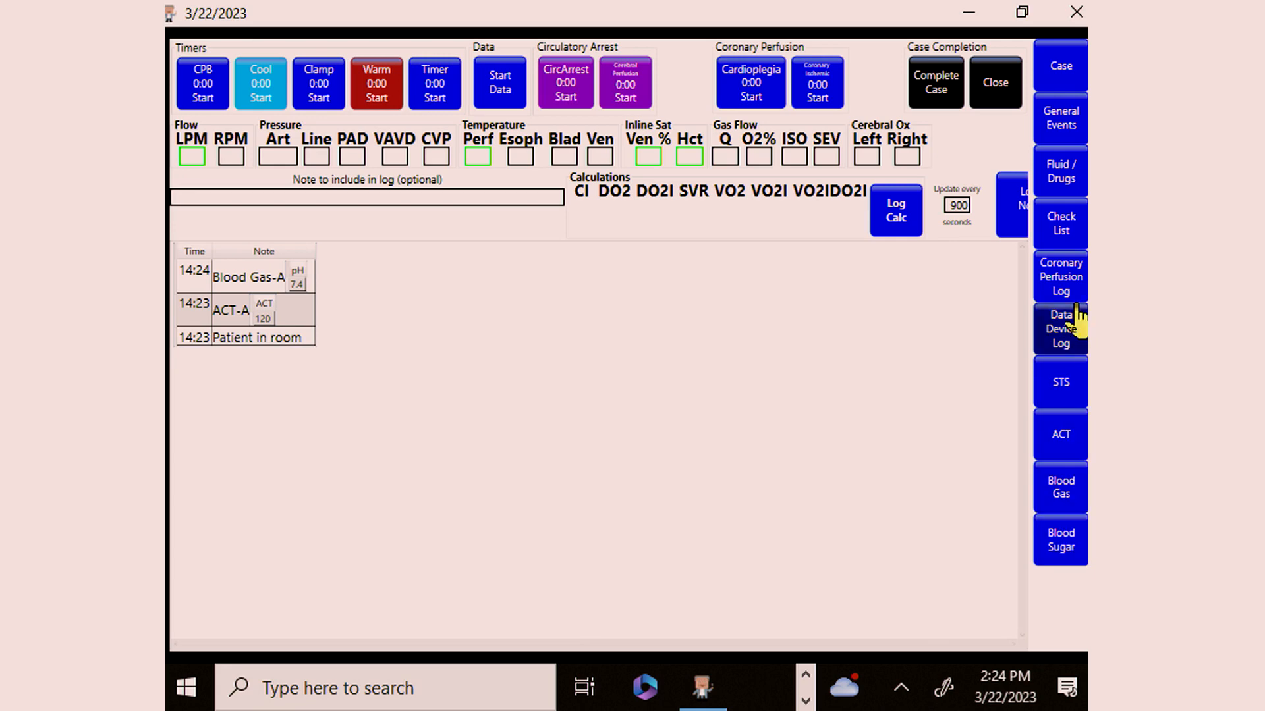
Step: Log heparin 30000 U in 30 mL and enter an arterial ACT result of 480 seconds
left_click(1077, 172)
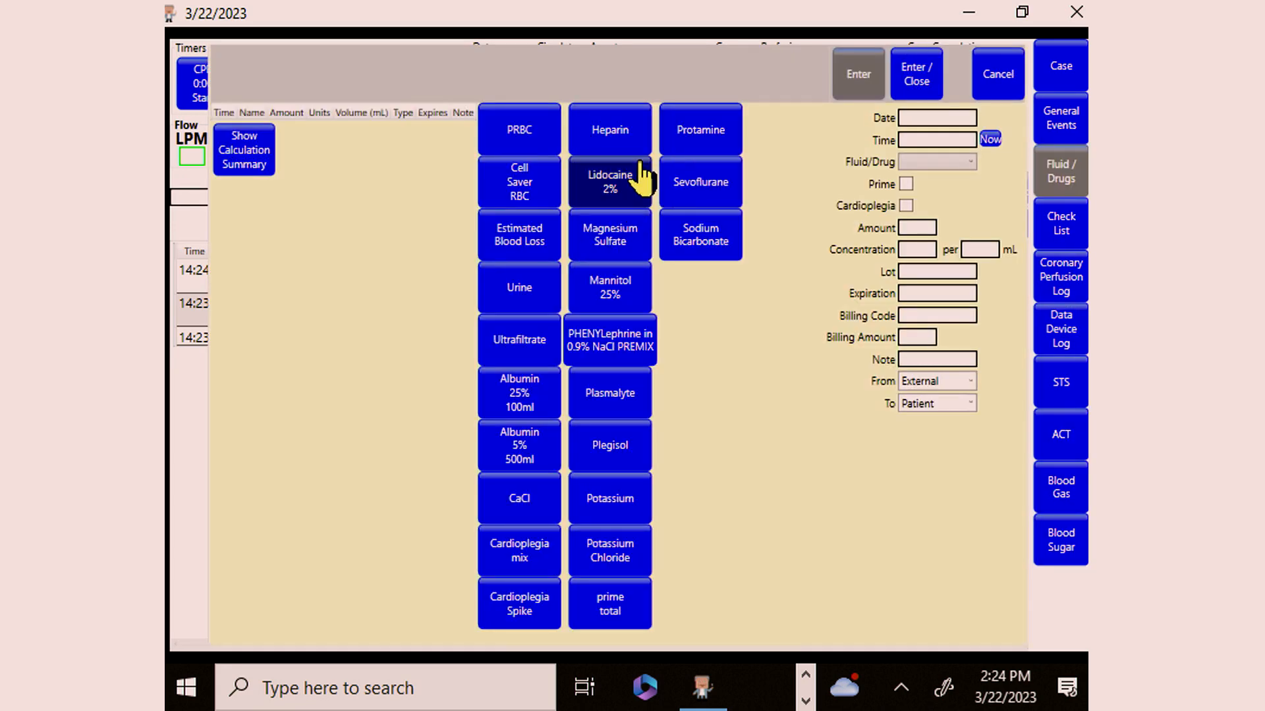
left_click(583, 146)
left_click(1064, 440)
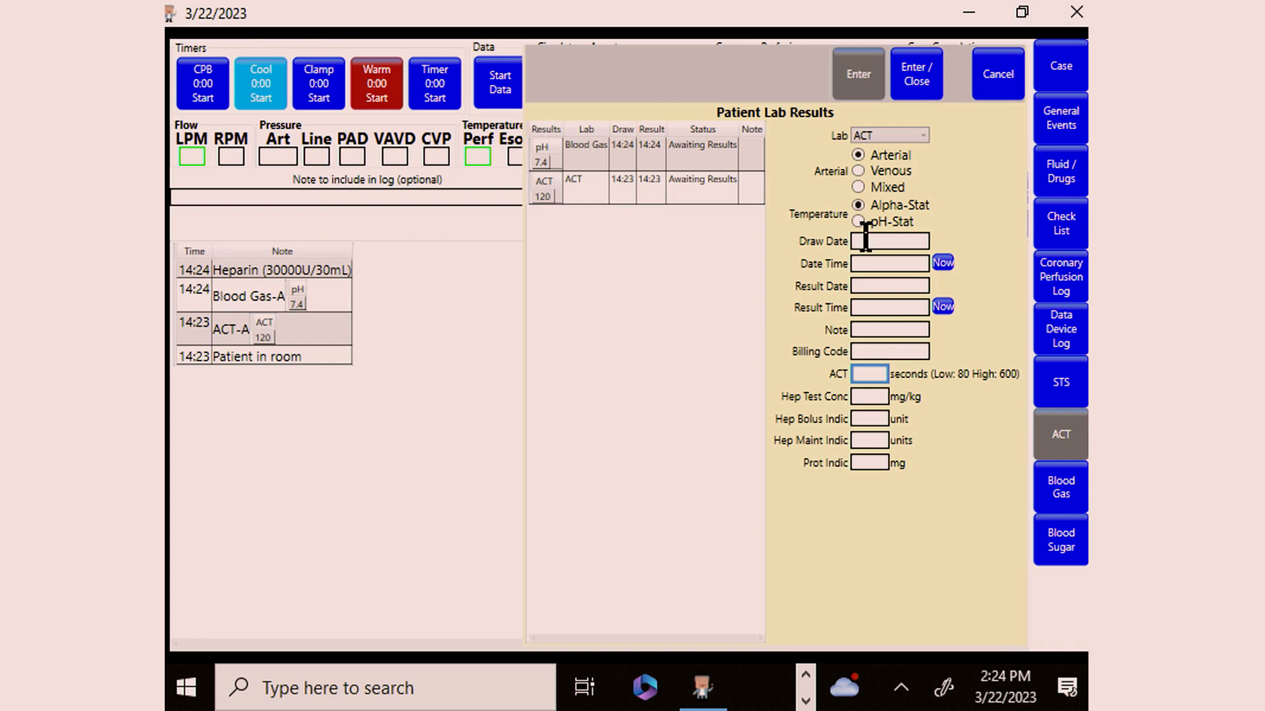
type("4")
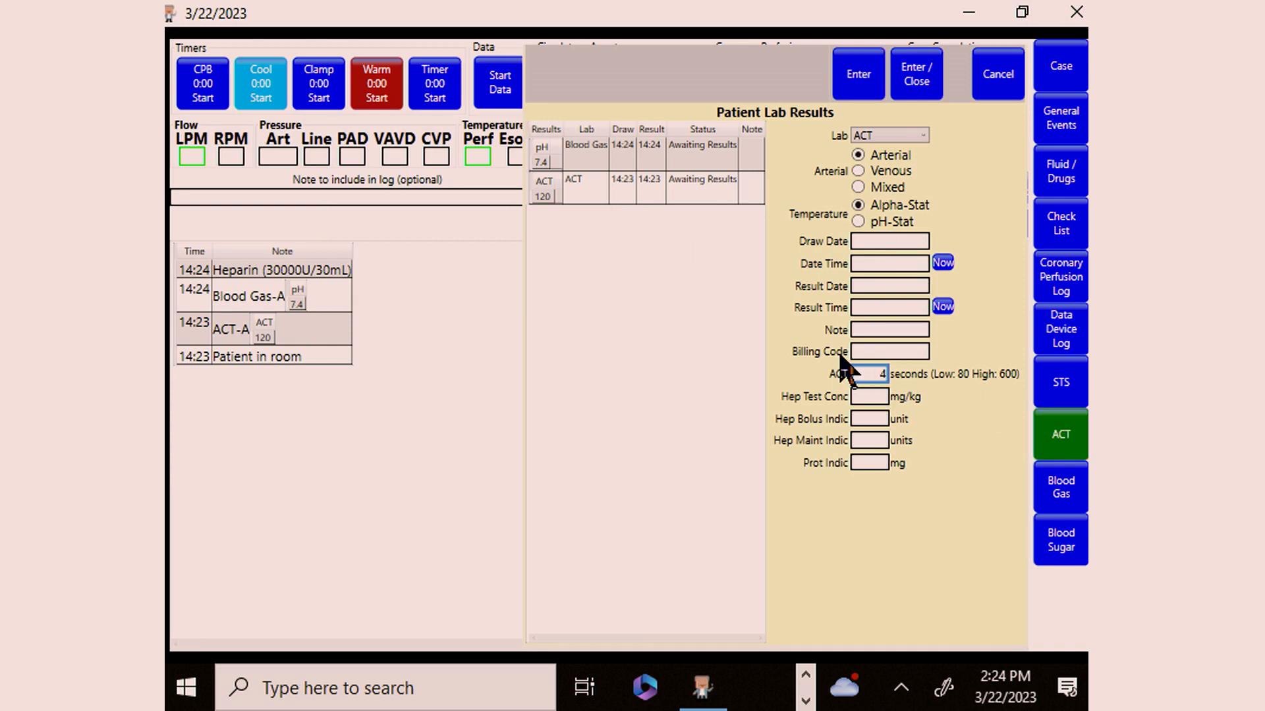
type("8")
type("0")
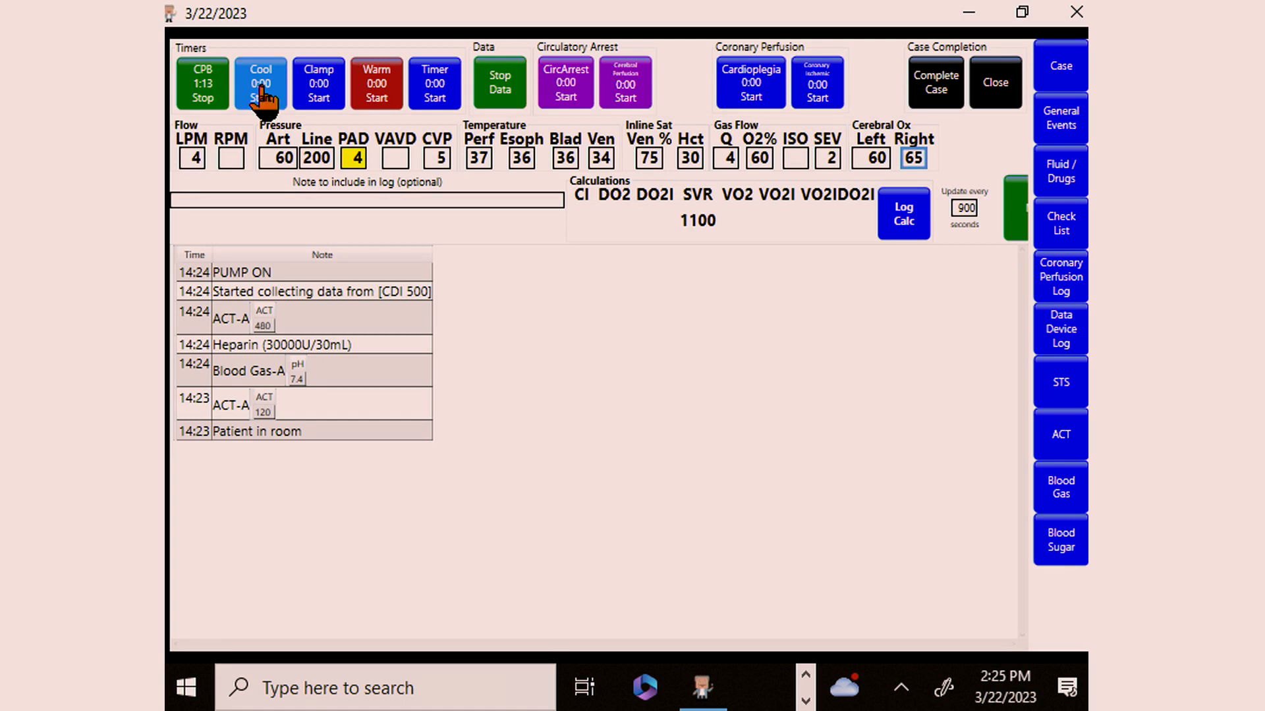
Step: Start the Cool, Clamp and Cardioplegia timers
left_click(262, 92)
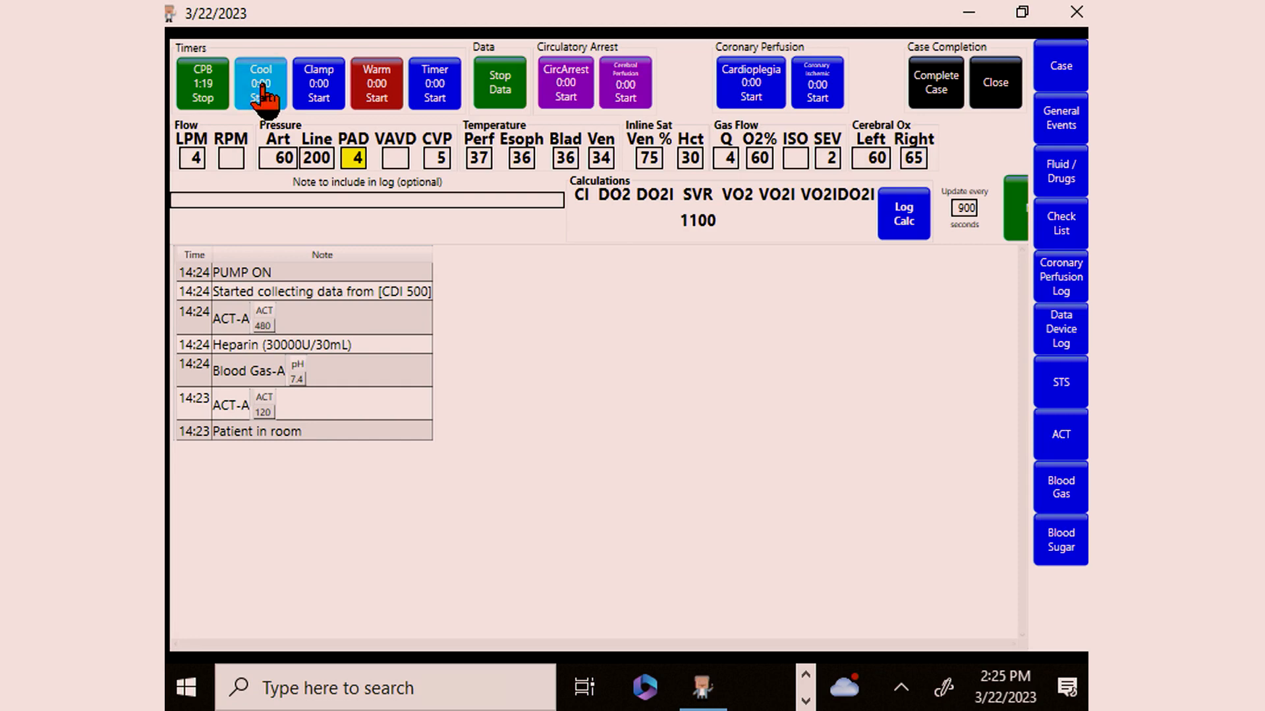
left_click(323, 98)
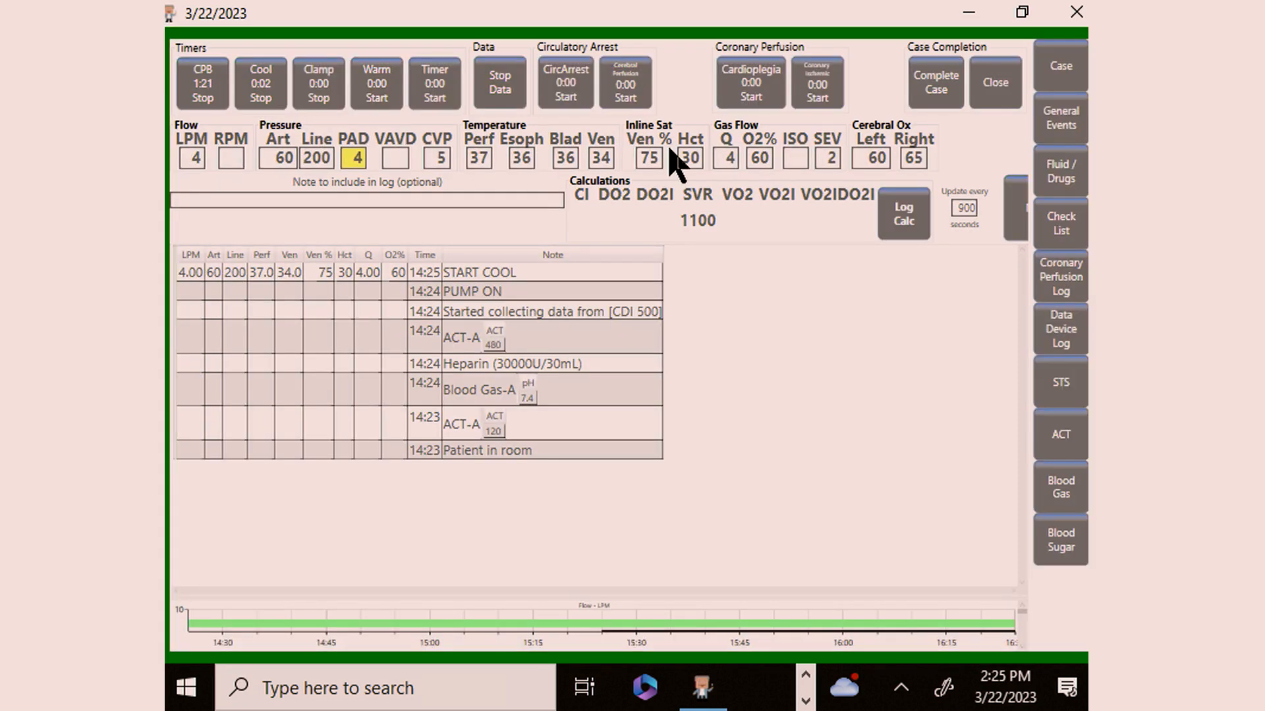
left_click(756, 92)
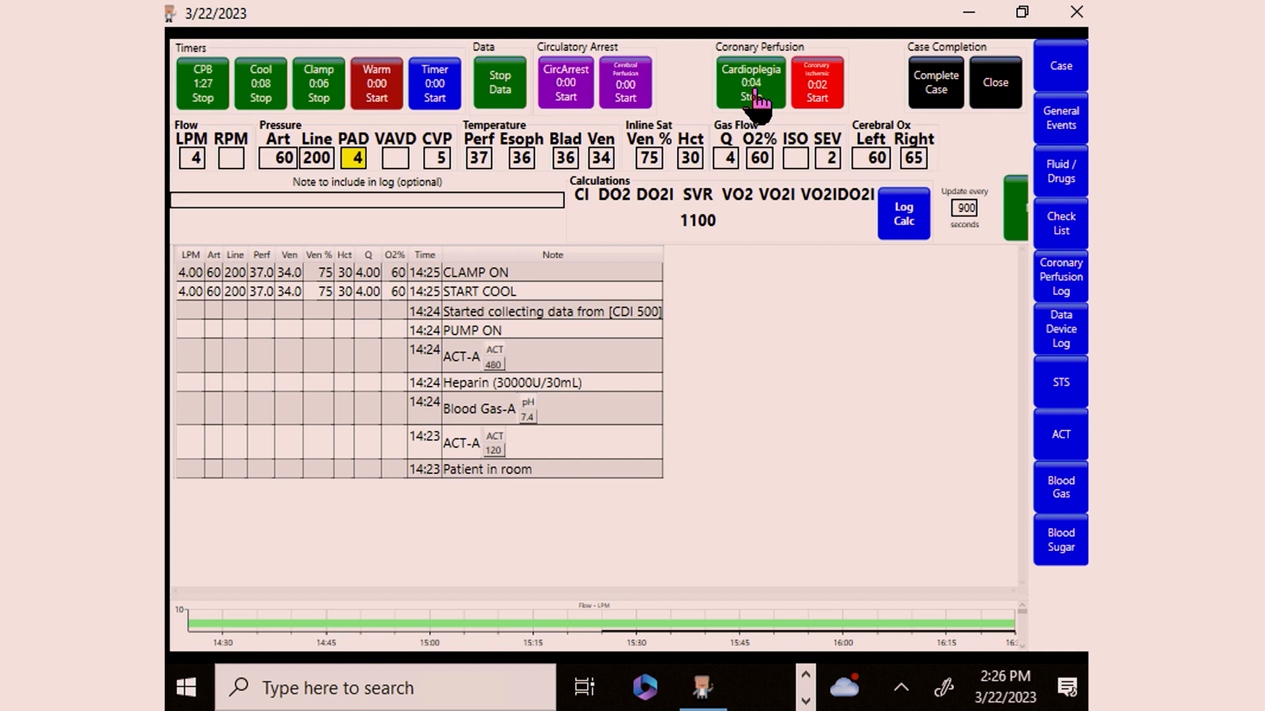
Step: Stop the cardioplegia timer and log an ANT CPG 4:1 delivery of 1,000 mL at 5 °C
left_click(756, 97)
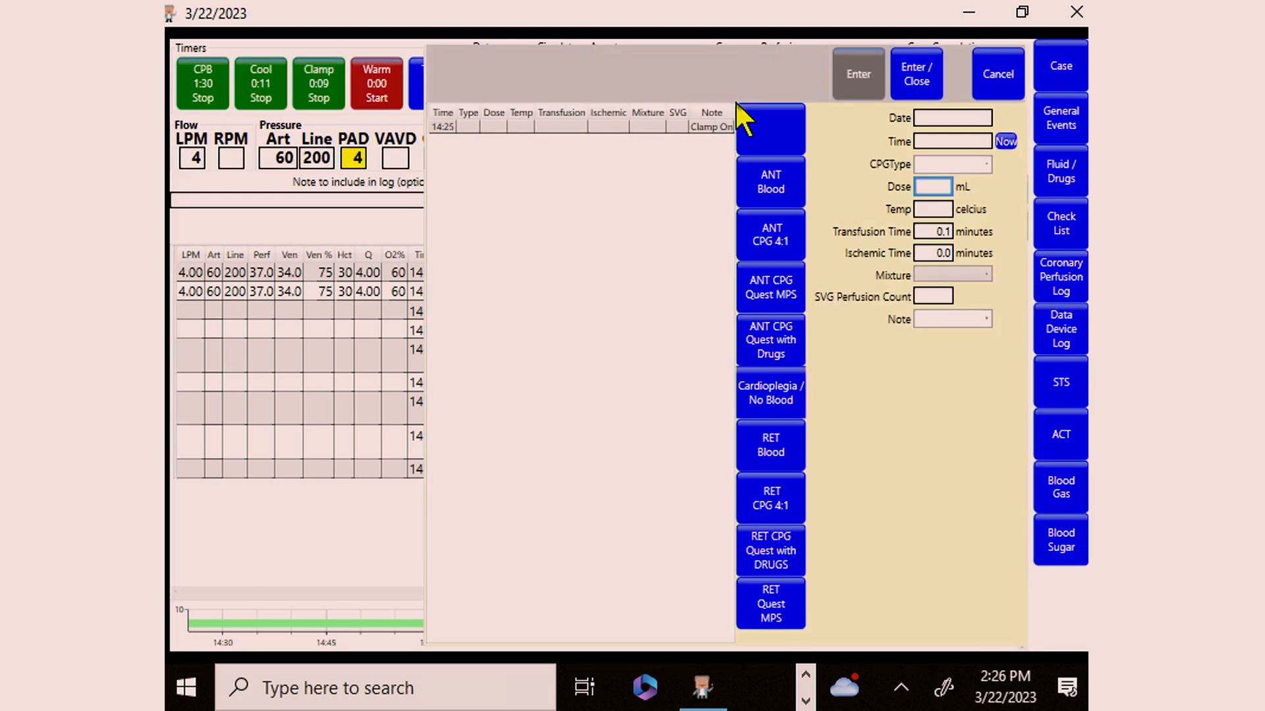
left_click(766, 249)
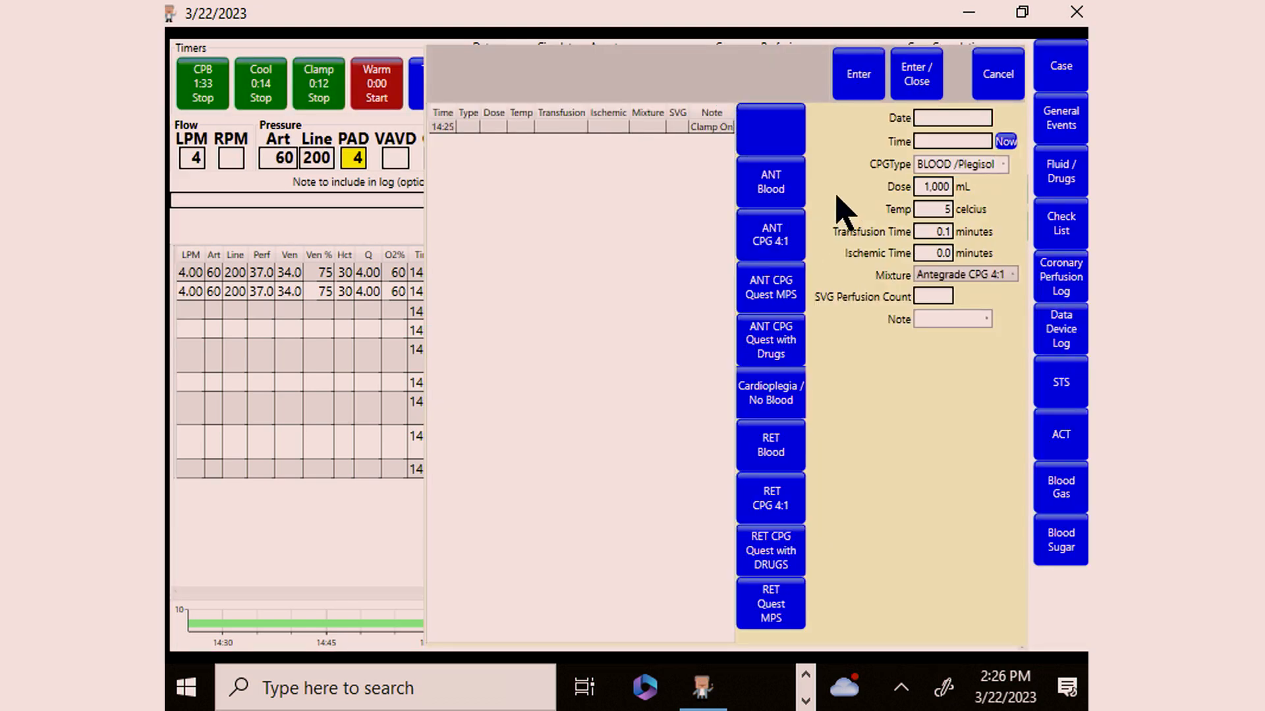
left_click(922, 96)
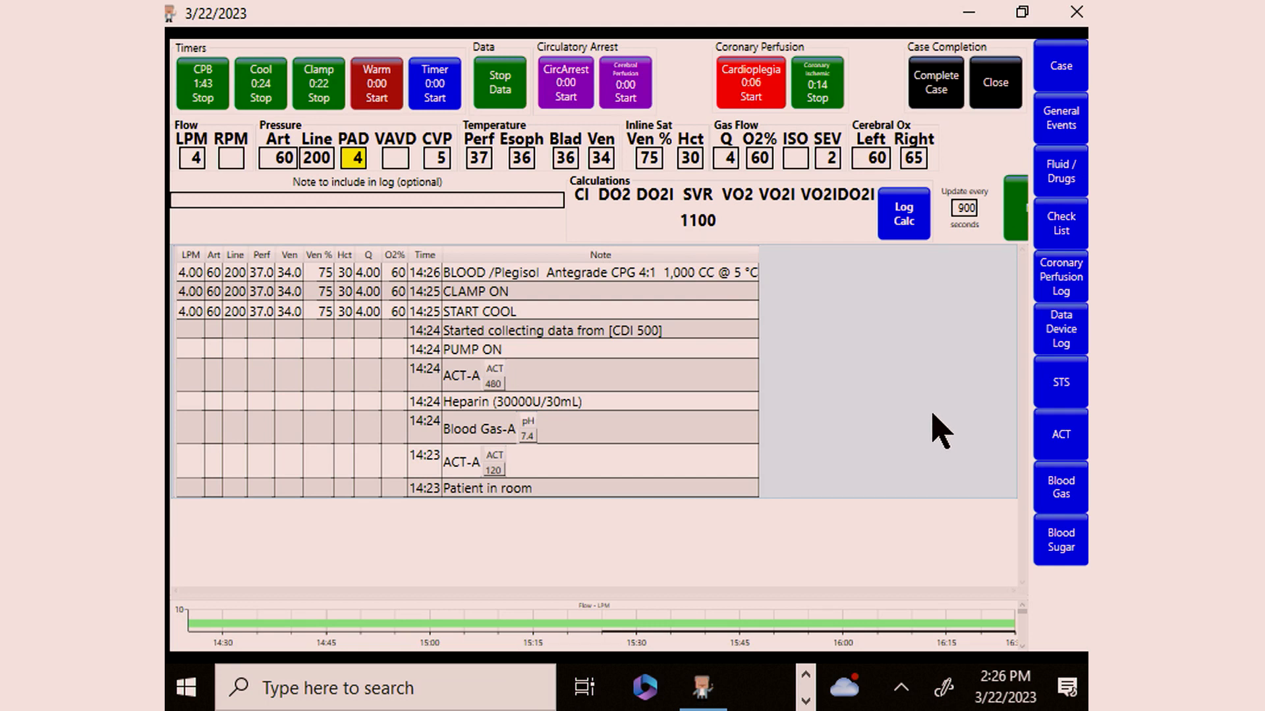
Step: Log 50 mL of sodium bicarbonate (50 mEq per 50 mL) given to the pump reservoir
left_click(1060, 171)
left_click(721, 250)
left_click(910, 229)
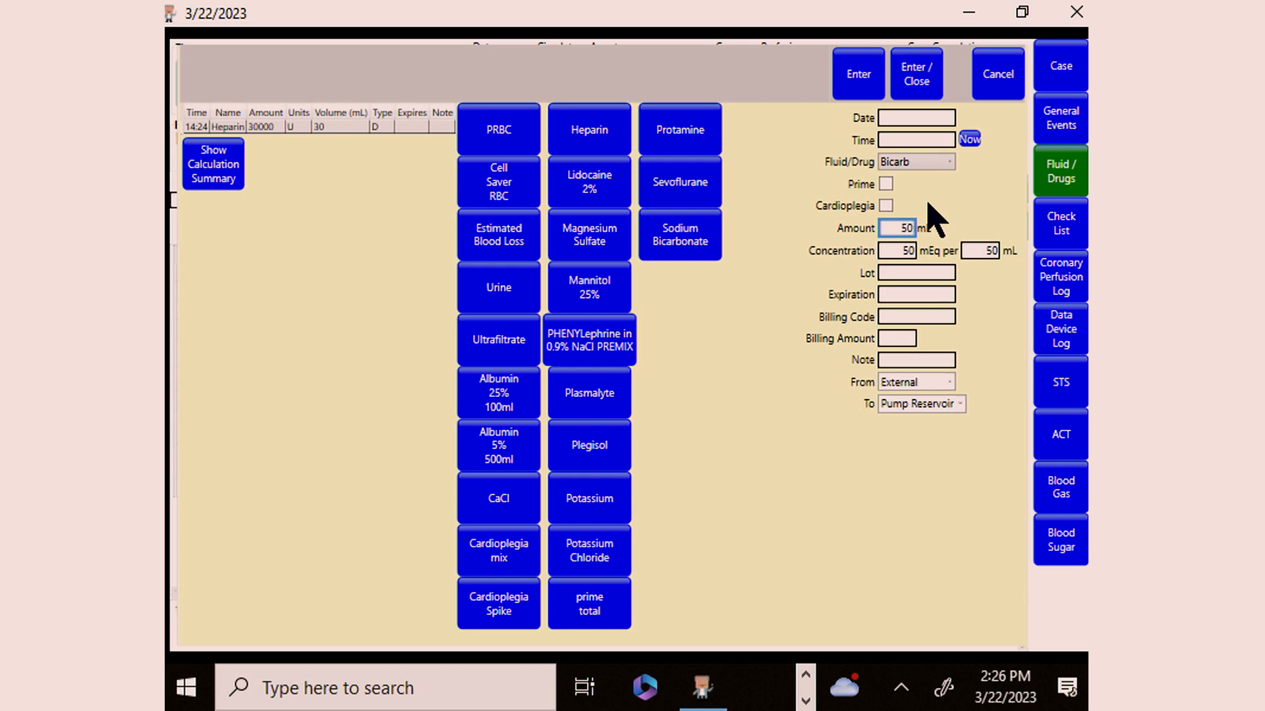
left_click(917, 76)
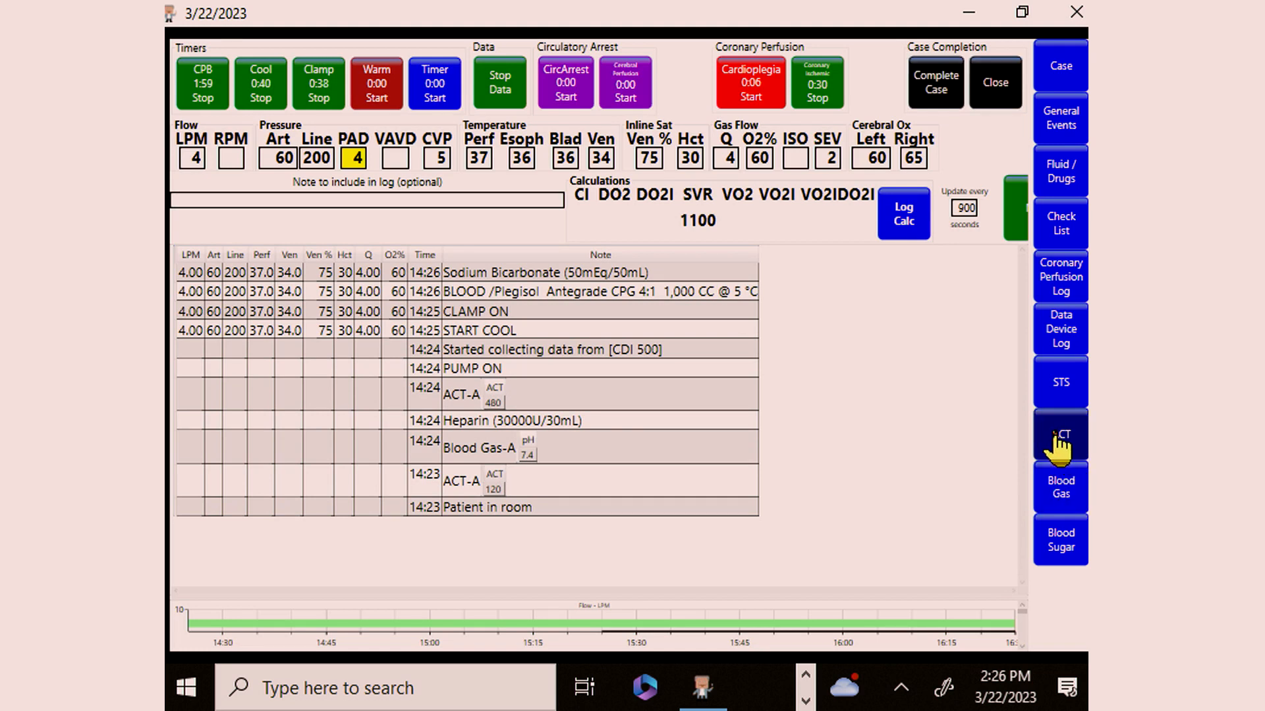
Step: Switch from cooling to warming and stop the CPB timer to end bypass
left_click(377, 85)
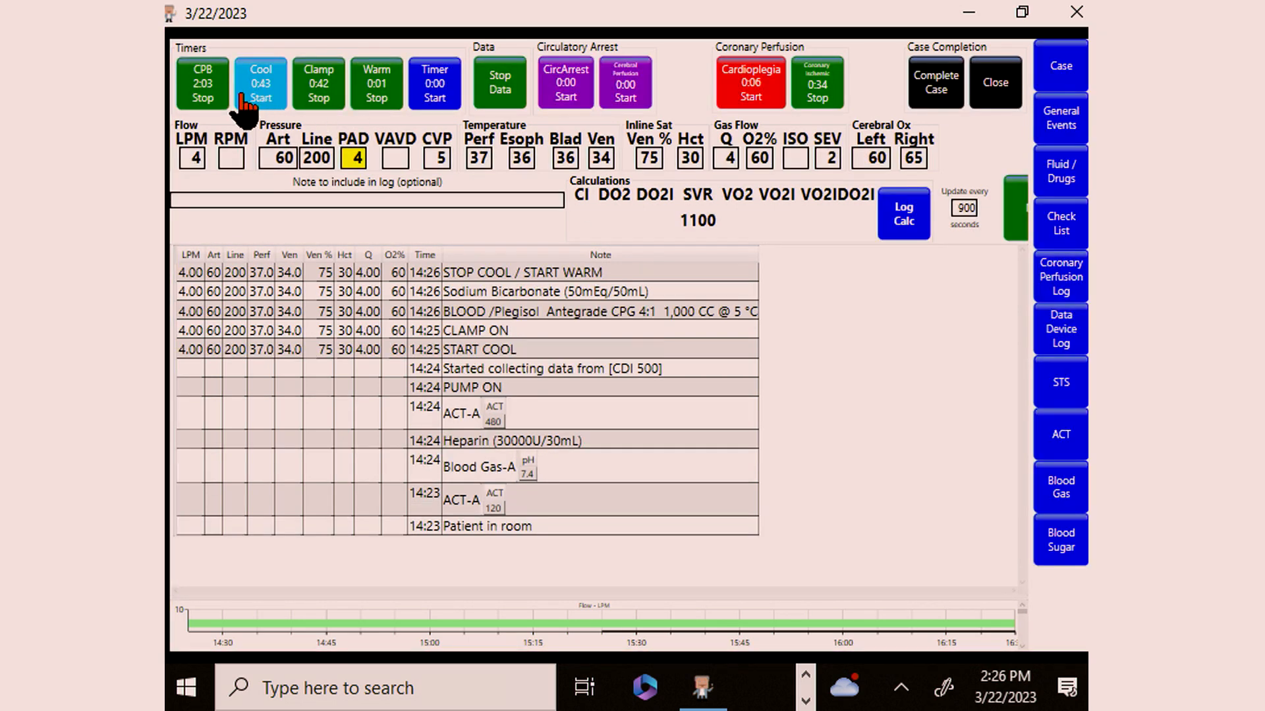
left_click(201, 99)
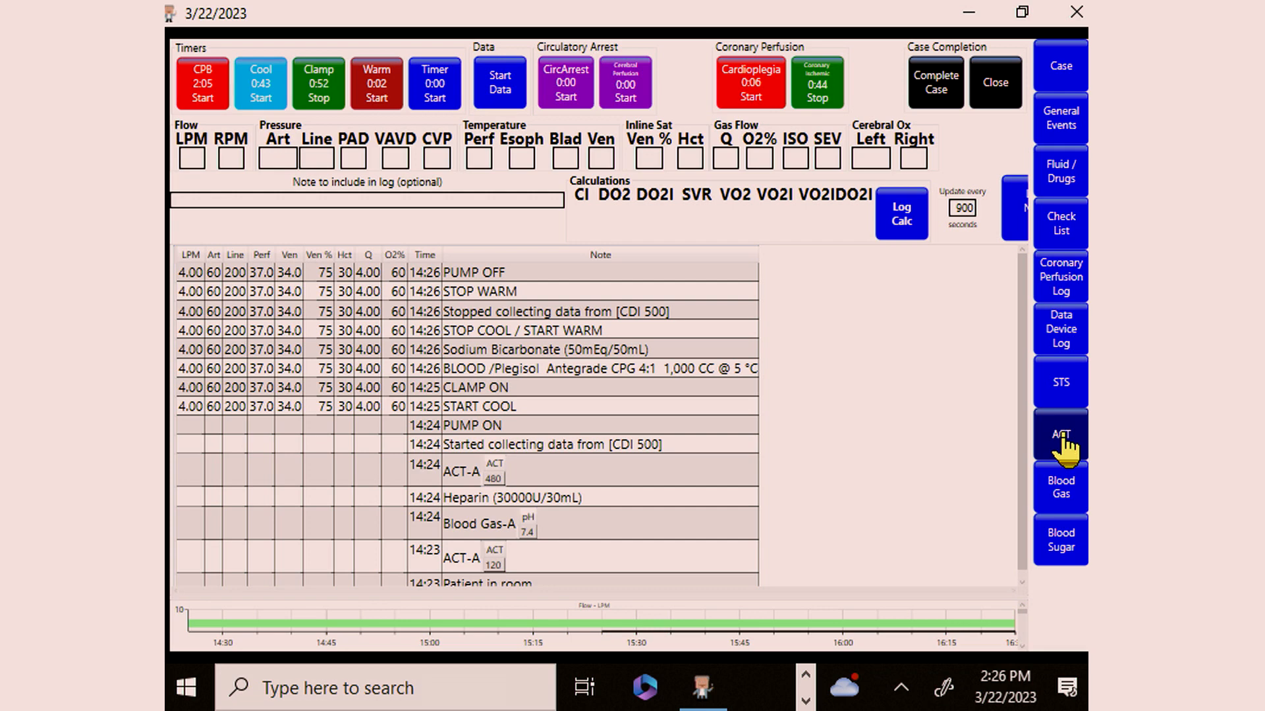
Step: Record a post-bypass arterial ACT result of 480 seconds
left_click(1062, 438)
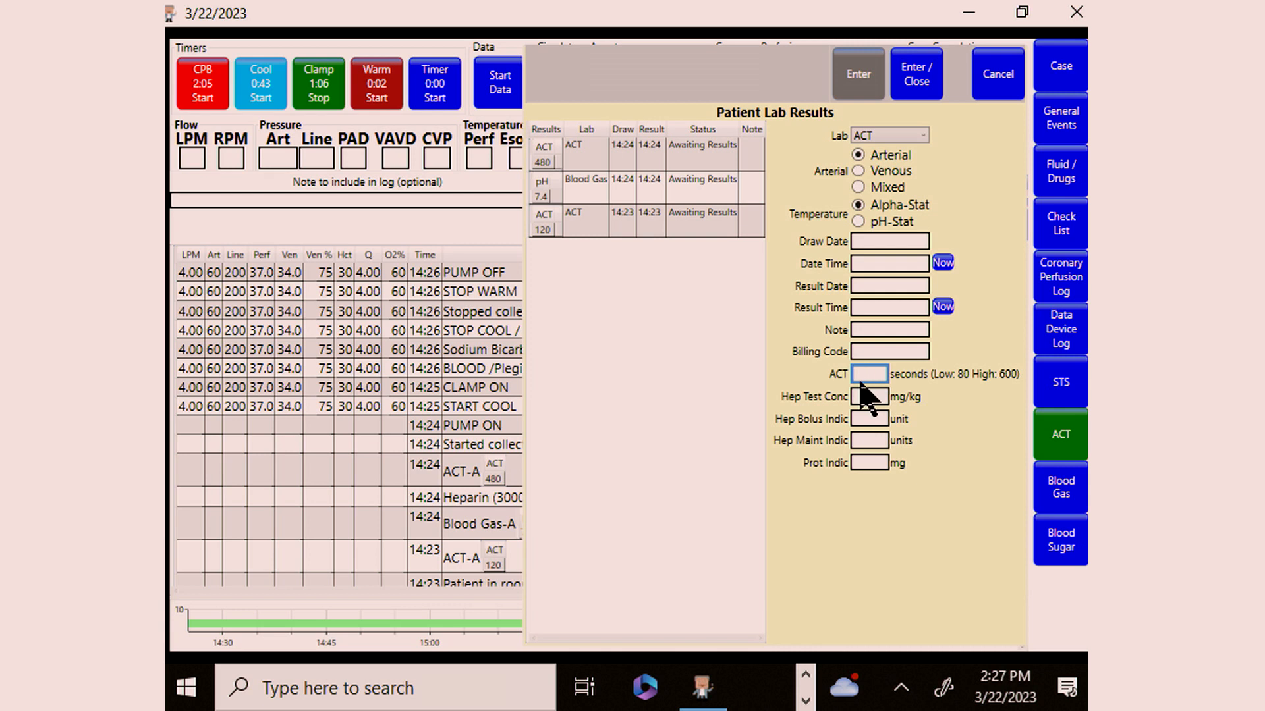
type("1")
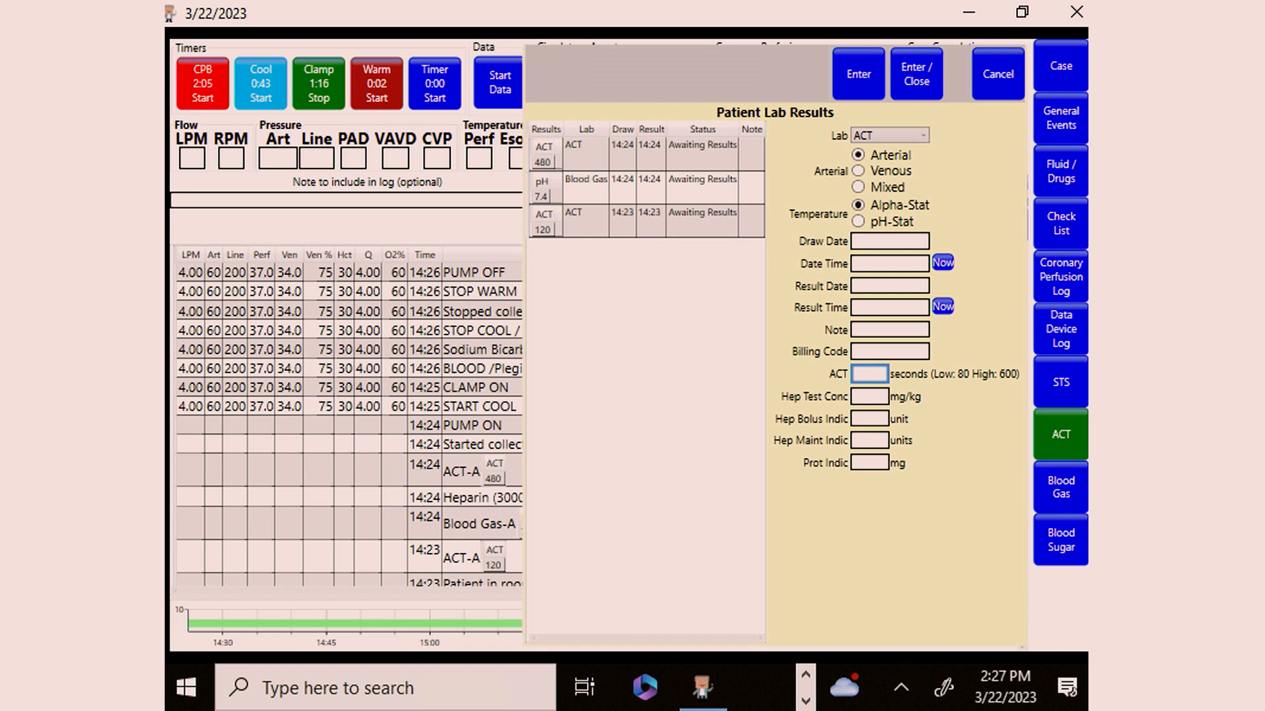
left_click(916, 85)
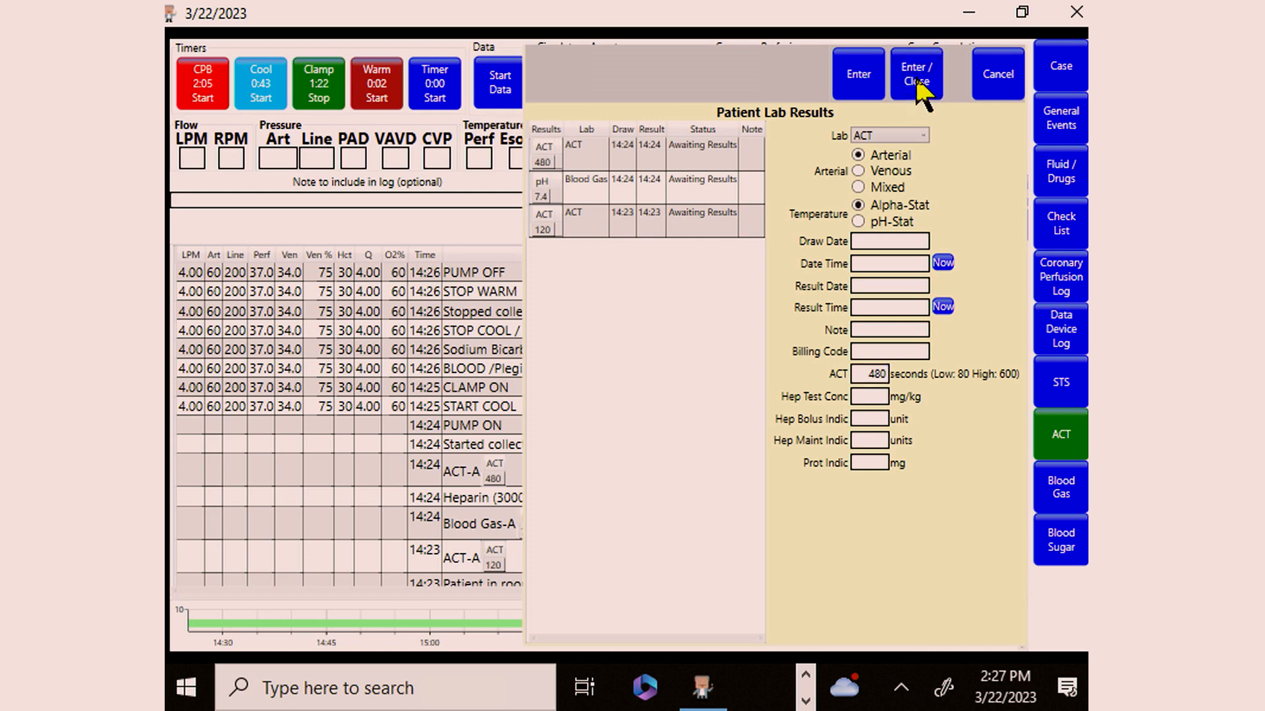
Step: Complete the case and generate its current report as a PDF
left_click(928, 89)
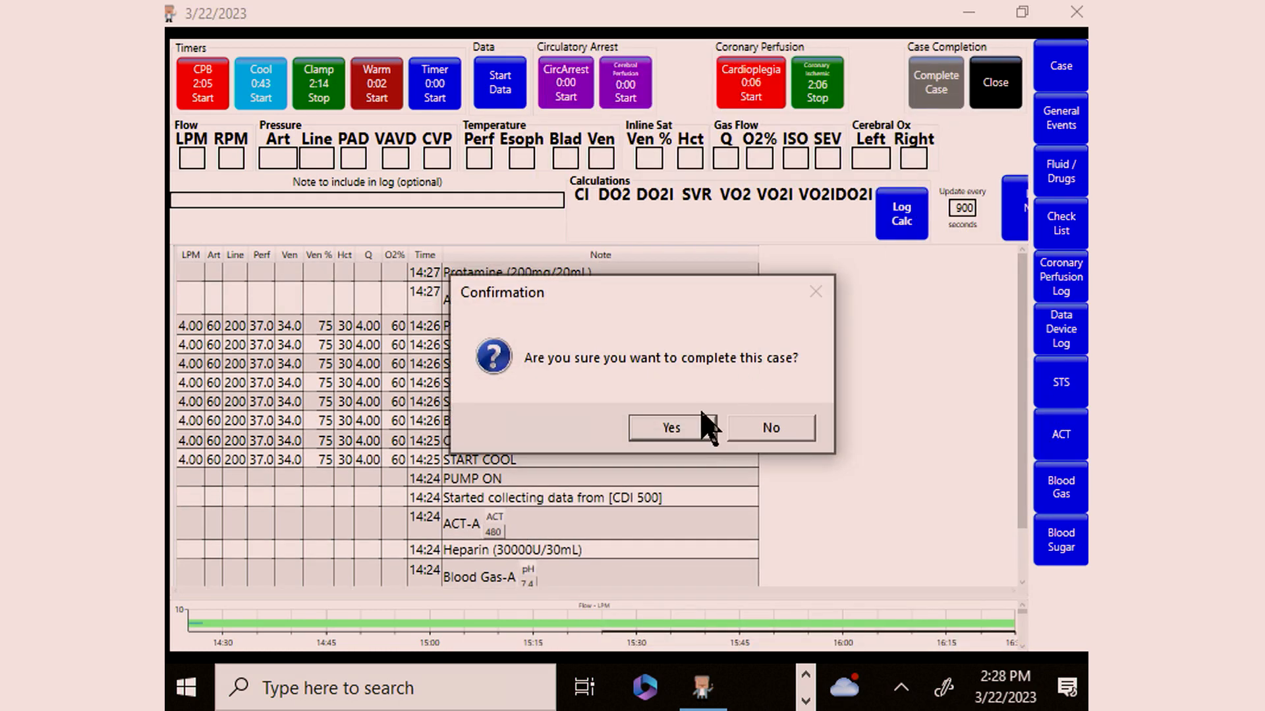
left_click(672, 429)
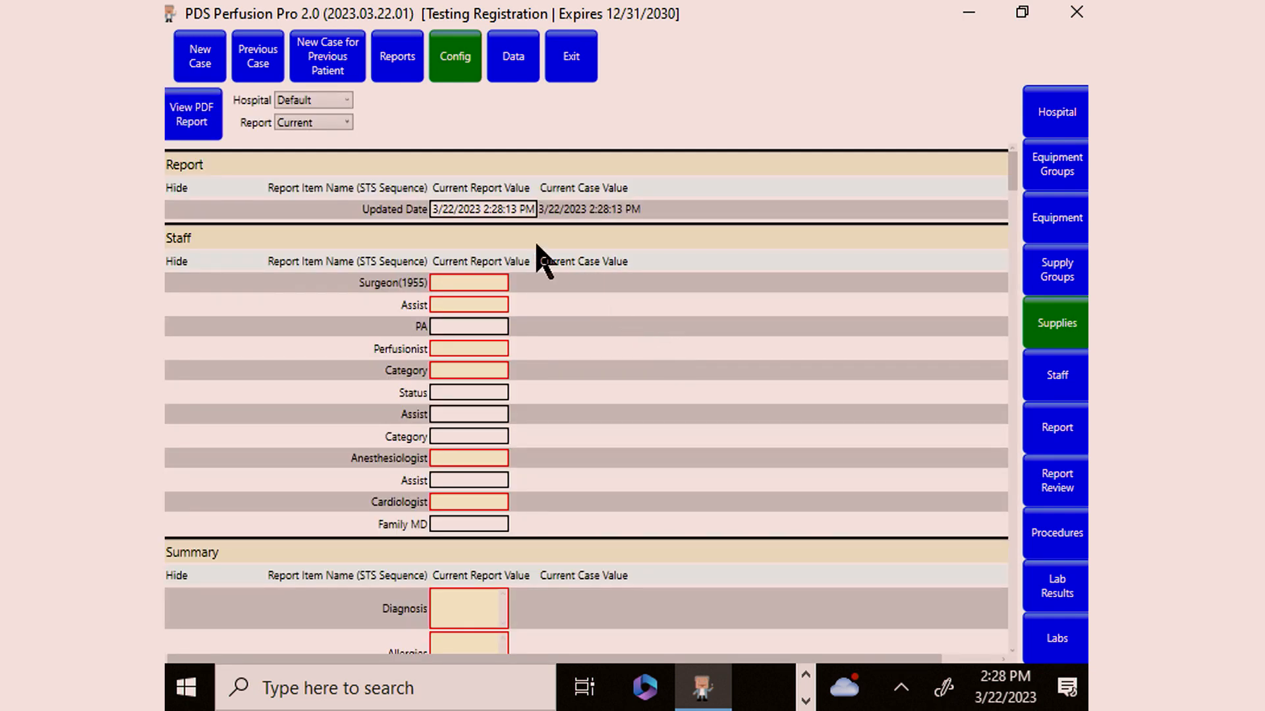
left_click(196, 114)
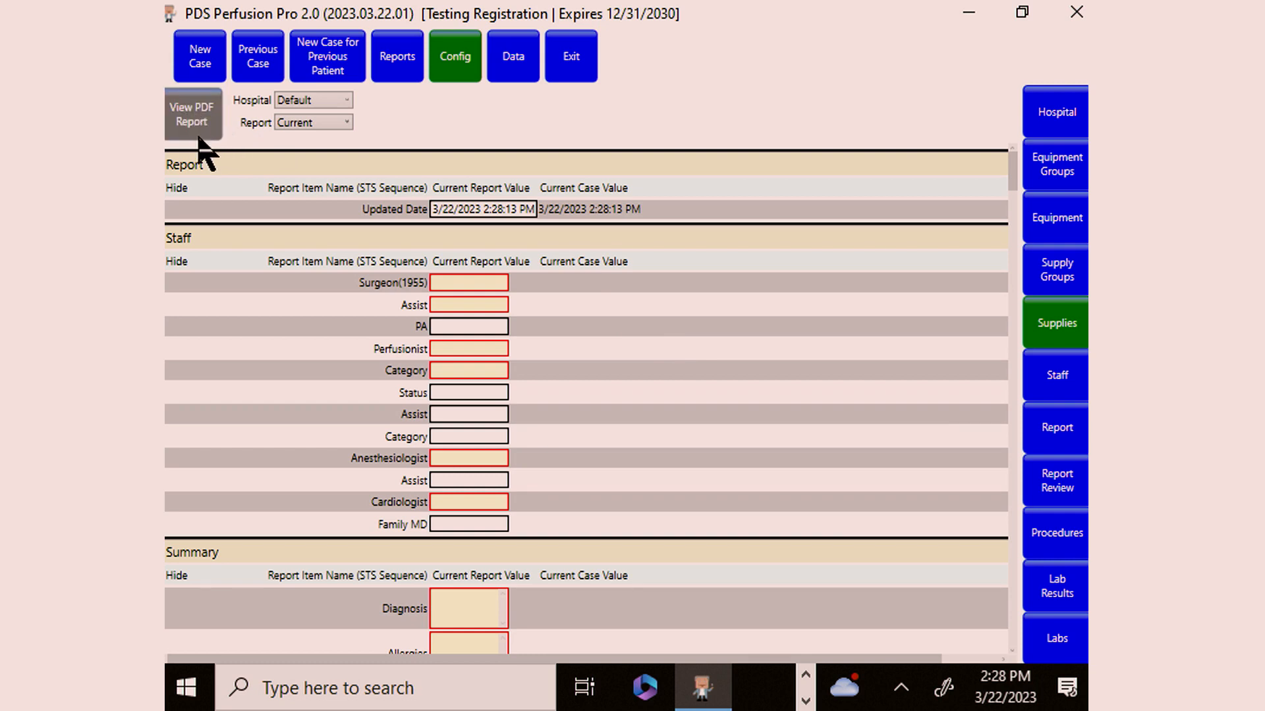